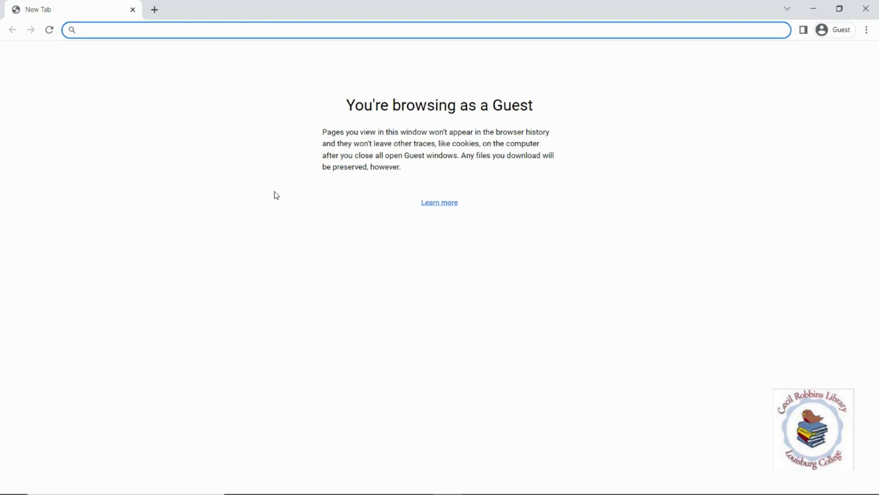
{"action": "type", "text": "ww"}
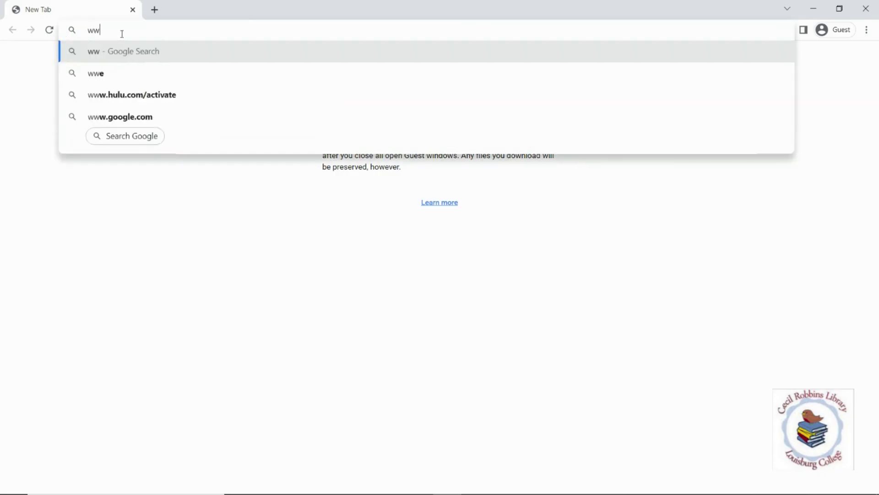
{"action": "type", "text": "w.louisb"}
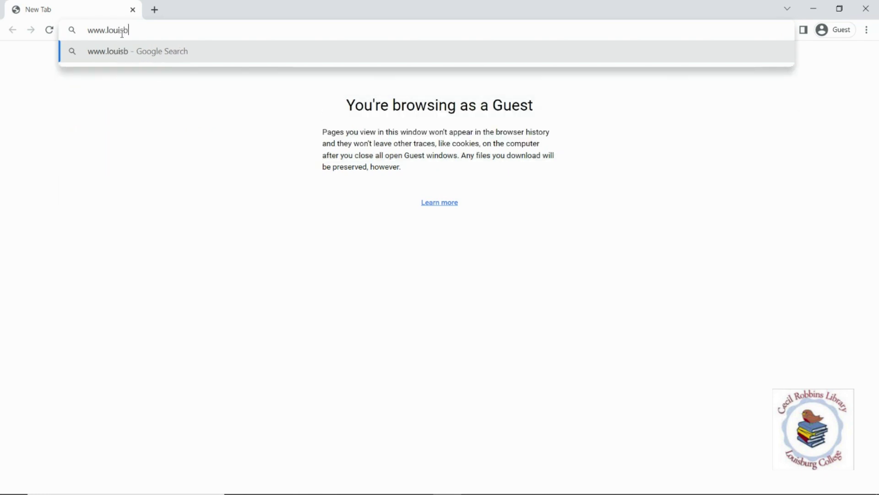
{"action": "type", "text": "urg.edu/"}
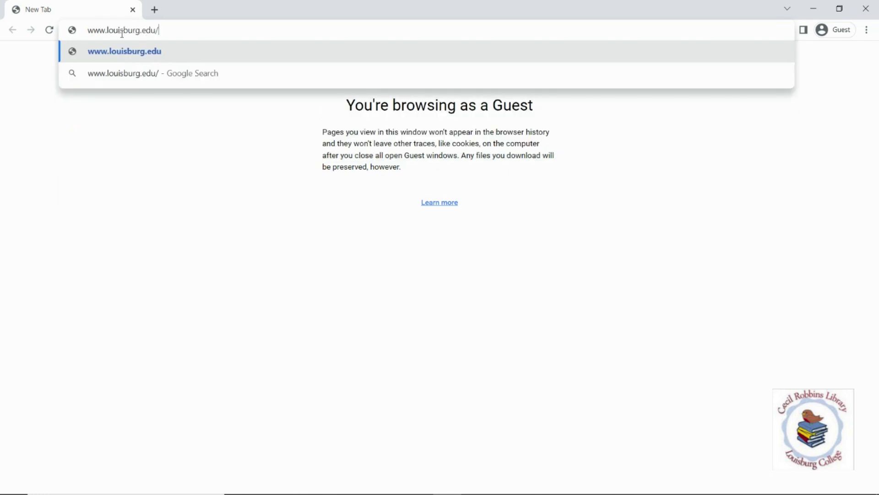
{"action": "type", "text": "academics/library"}
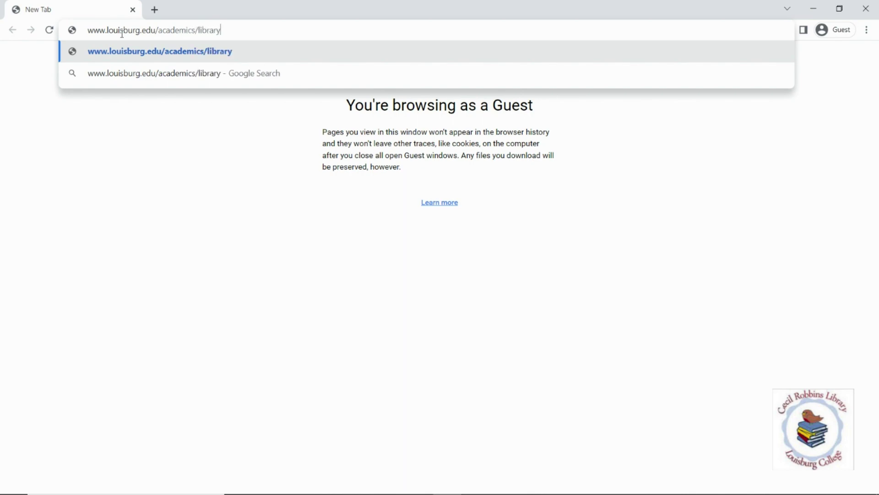
{"action": "key", "text": "Return"}
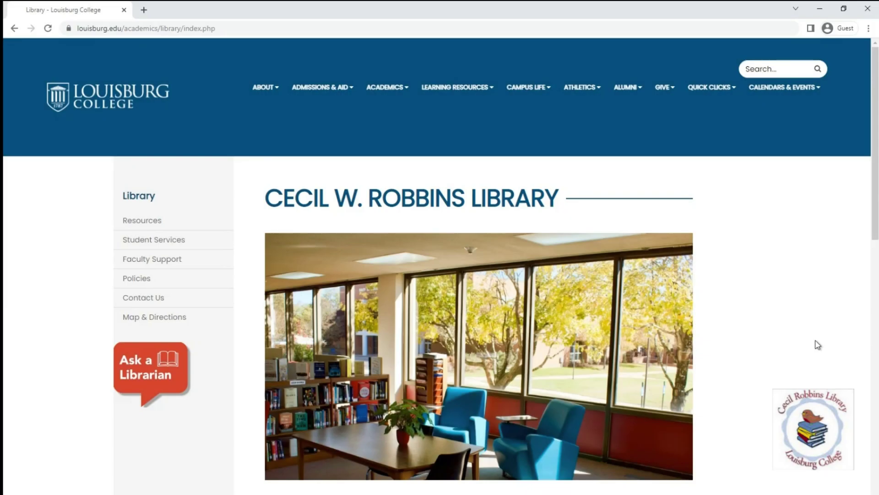
Step: Follow the library page's 'Subscribe to Our YouTube Channel' link further down the page
{"action": "scroll", "coordinate": [818, 345], "scroll_direction": "down", "scroll_amount": 6}
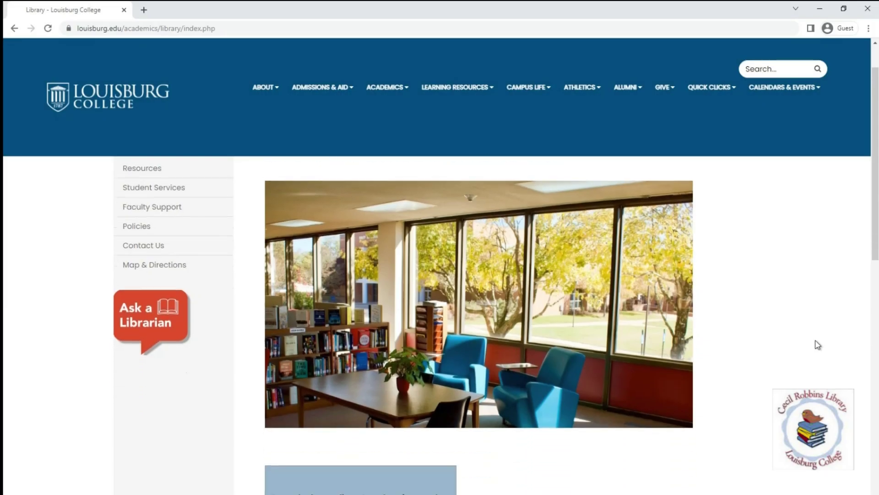
{"action": "scroll", "coordinate": [818, 345], "scroll_direction": "down", "scroll_amount": 3}
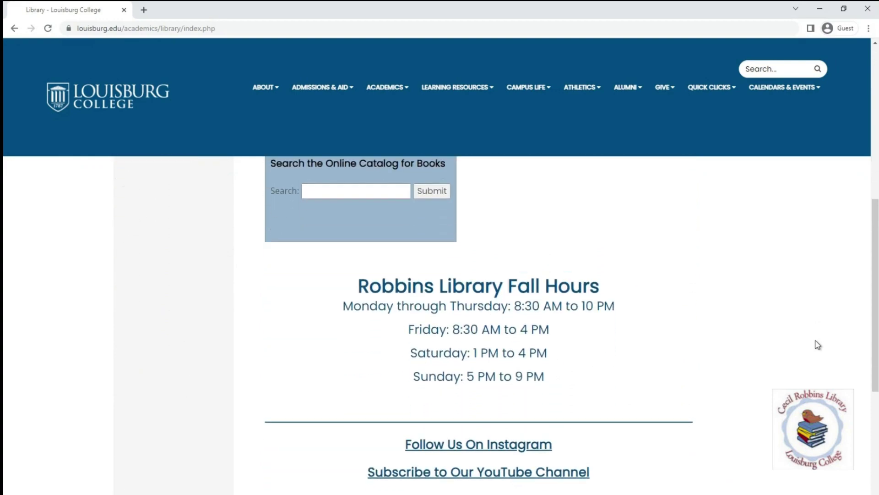
{"action": "left_click", "coordinate": [509, 443]}
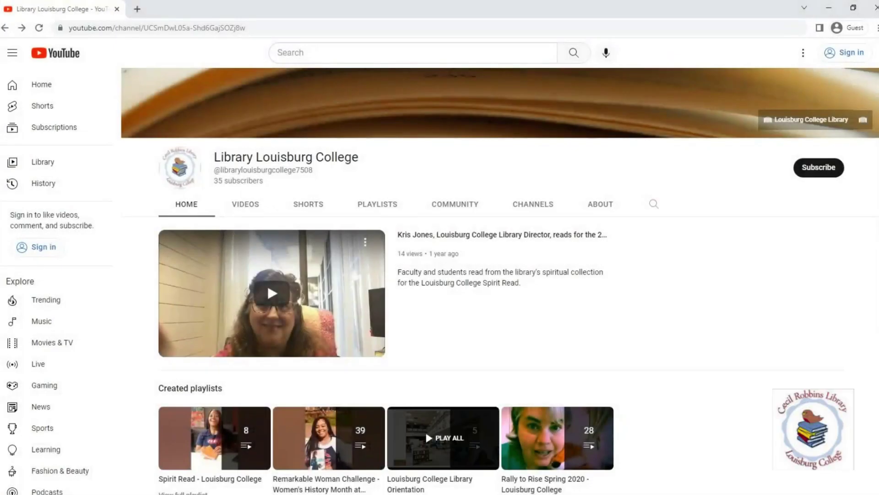
Step: View the Louisburg College Library Orientation playlist on the YouTube channel
{"action": "left_click", "coordinate": [425, 429]}
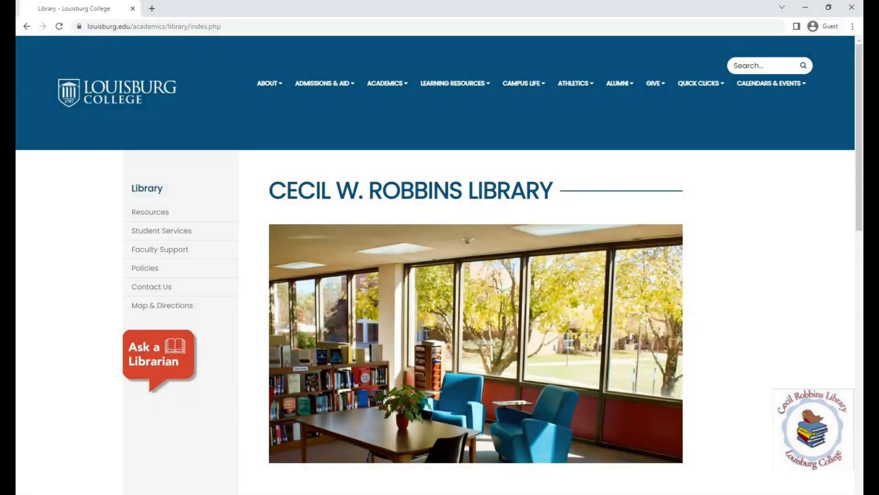
Step: Submit an empty 'Search the Online Catalog for Books' query to reach the catalog
{"action": "scroll", "coordinate": [670, 431], "scroll_direction": "down", "scroll_amount": 4}
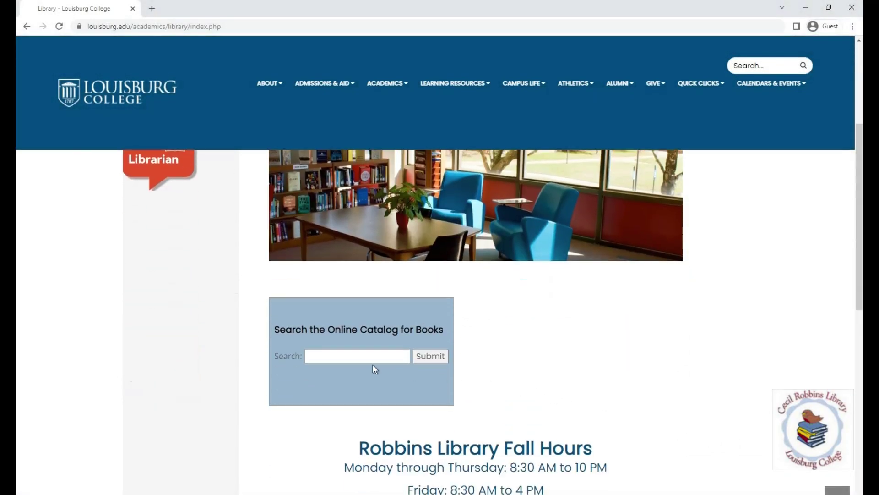
{"action": "left_click", "coordinate": [372, 359]}
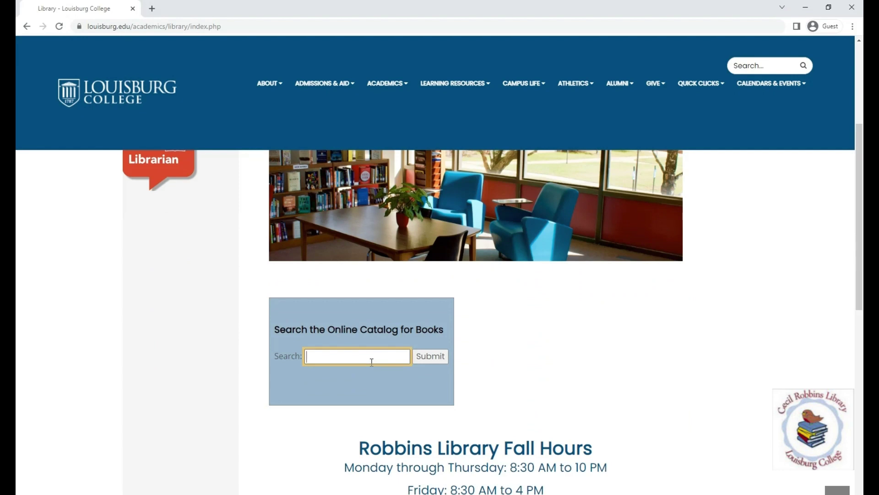
{"action": "type", "text": "type here"}
{"action": "key", "text": "BackSpace"}
{"action": "key", "text": "BackSpace"}
{"action": "key", "text": "BackSpace"}
{"action": "key", "text": "BackSpace"}
{"action": "key", "text": "BackSpace"}
{"action": "key", "text": "BackSpace"}
{"action": "key", "text": "BackSpace"}
{"action": "key", "text": "BackSpace"}
{"action": "key", "text": "BackSpace"}
{"action": "left_click", "coordinate": [543, 359]}
{"action": "left_click", "coordinate": [430, 360]}
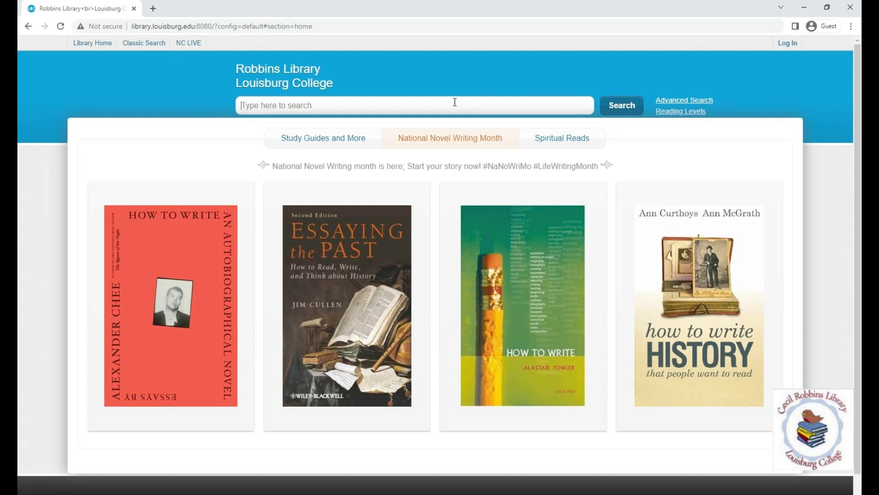
Step: Search the catalog for 'Where the crawdads sing'
{"action": "type", "text": "Wher"}
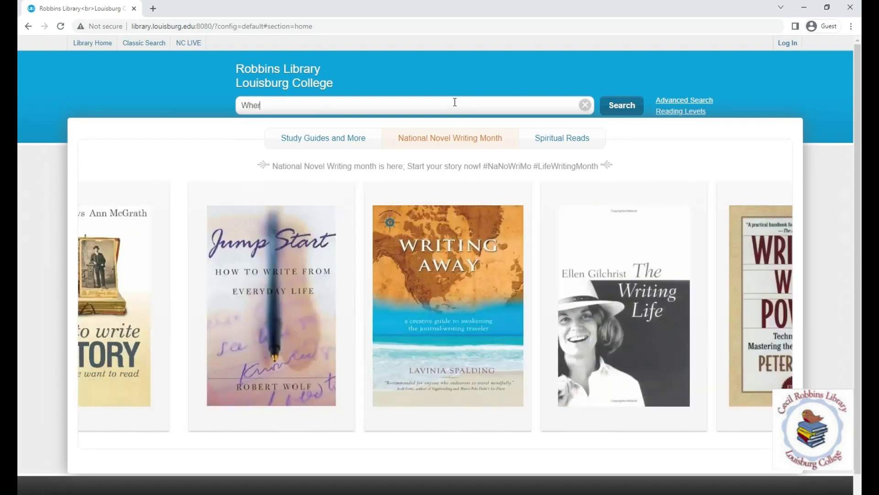
{"action": "type", "text": "e the crawdad"}
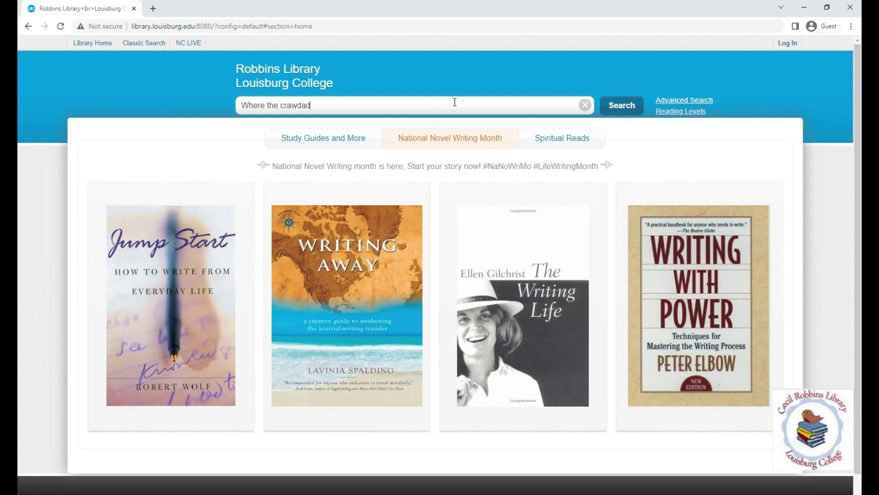
{"action": "type", "text": "s sing"}
{"action": "key", "text": "Return"}
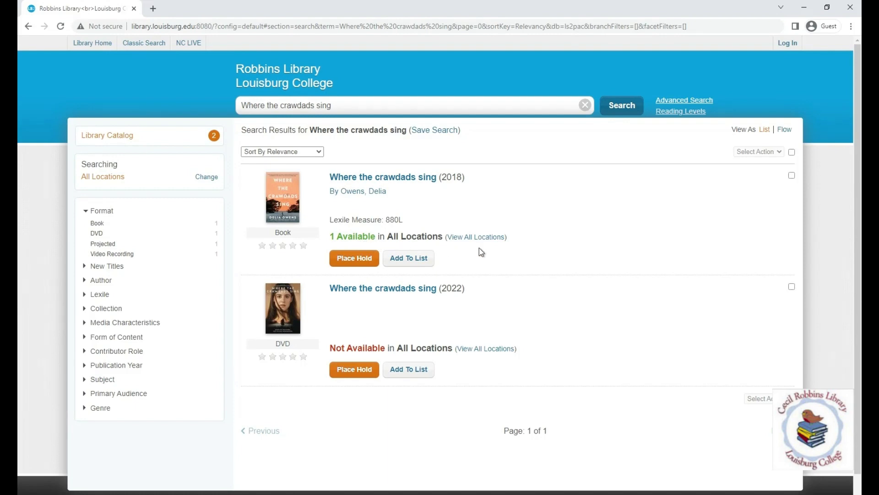
Step: Show all locations for the 2018 book (PS3615.W447 W48 2018), then clear the search box
{"action": "left_click", "coordinate": [489, 239]}
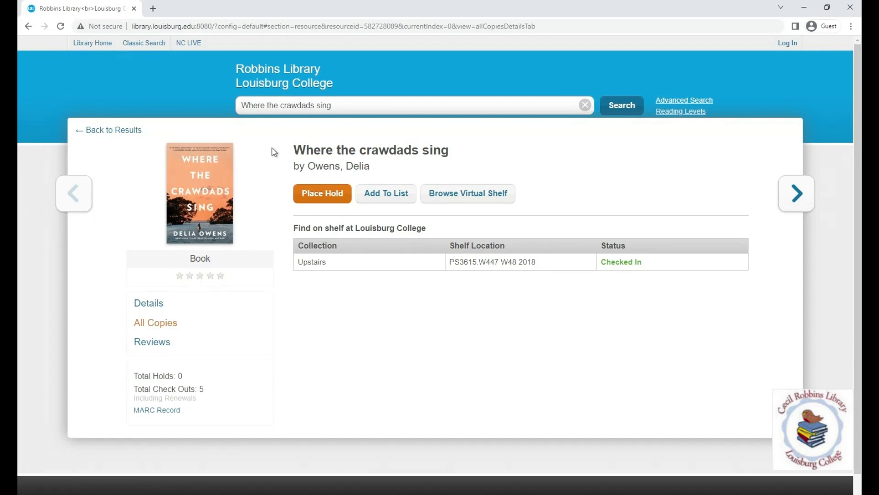
{"action": "left_click", "coordinate": [584, 108]}
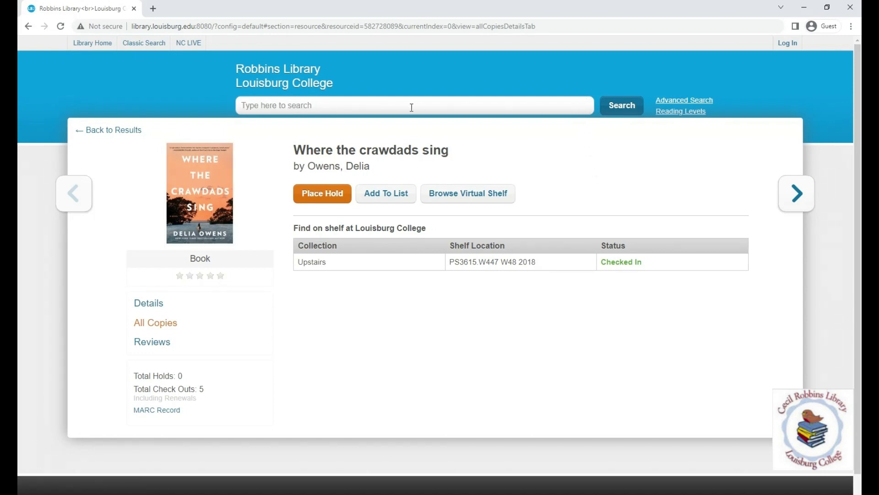
Step: Search for 'emissions' and filter the 128 results to Book format
{"action": "type", "text": "emissions"}
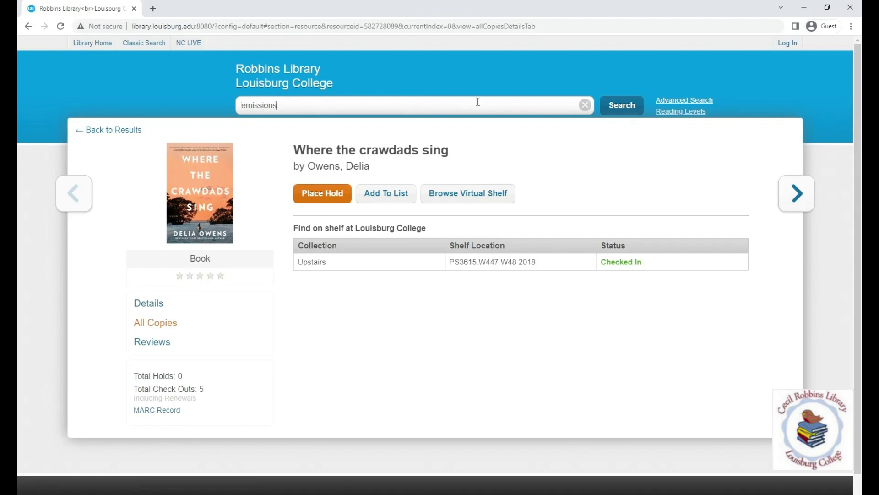
{"action": "key", "text": "Return"}
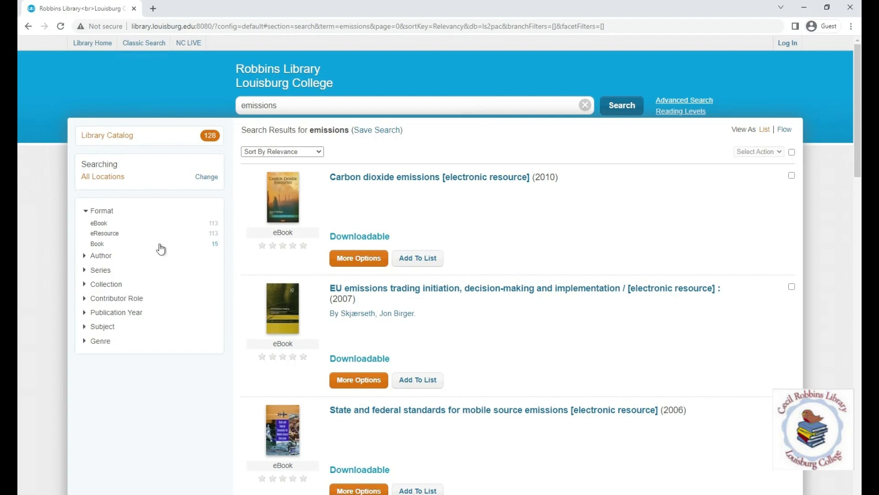
{"action": "left_click", "coordinate": [98, 244]}
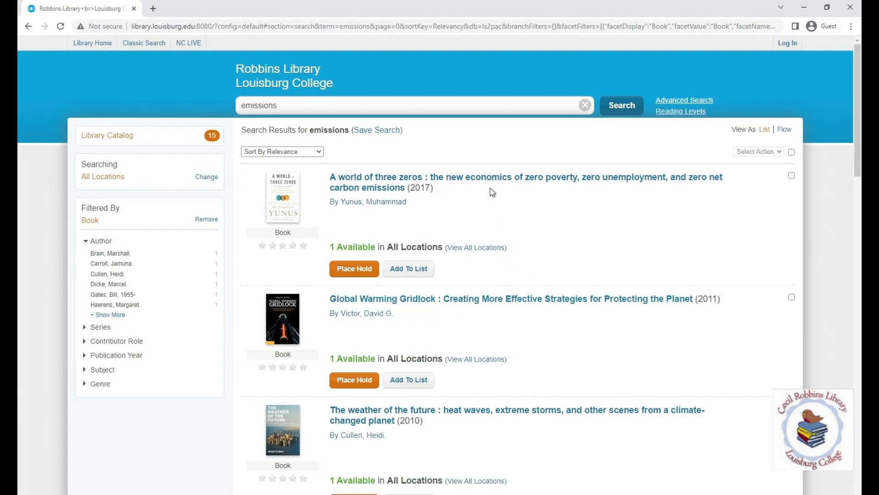
{"action": "double_click", "coordinate": [300, 104]}
Step: Search 'greenhouse gas emissions' and filter to Book, leaving 6 print titles
{"action": "type", "text": "greenhouse gas emissions"}
{"action": "key", "text": "Return"}
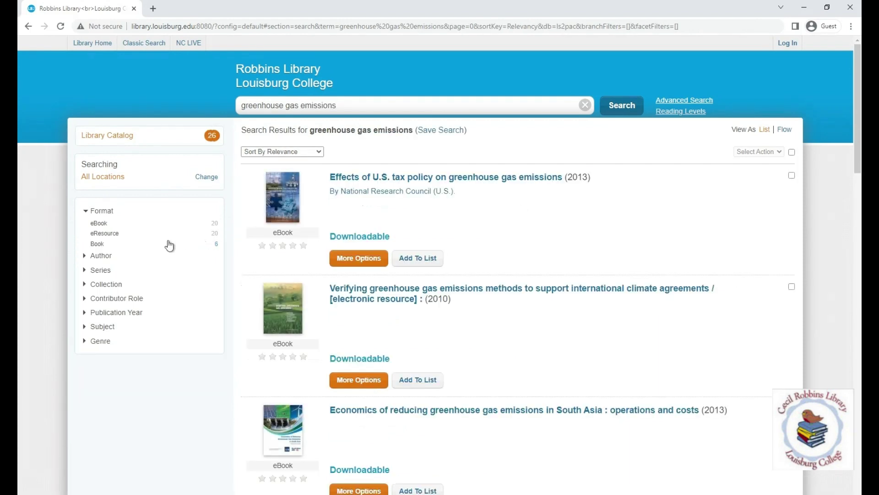
{"action": "left_click", "coordinate": [96, 245]}
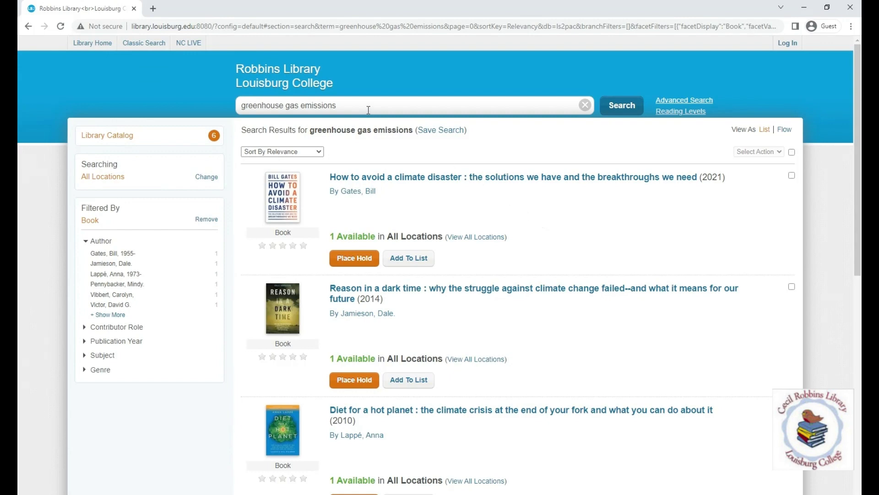
Step: Change the query to 'greenhouse gas*', run it, and limit to Book for 9 results
{"action": "left_click_drag", "start_coordinate": [350, 109], "coordinate": [300, 109]}
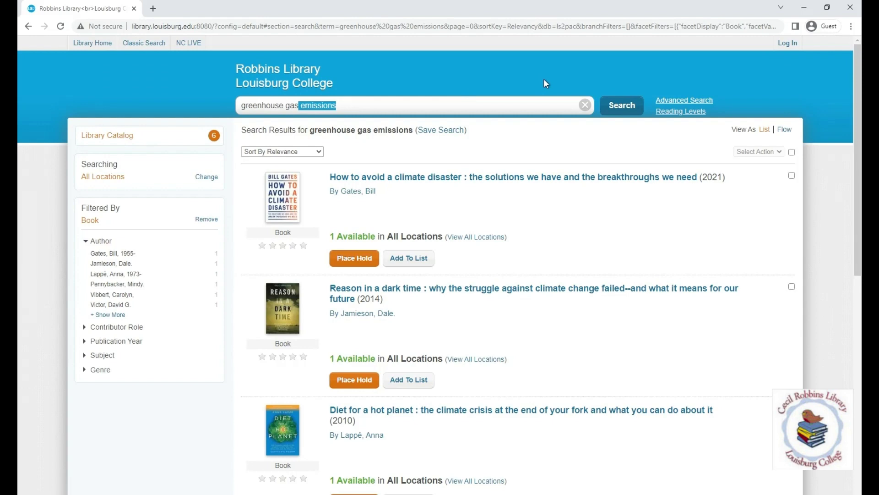
{"action": "key", "text": "BackSpace"}
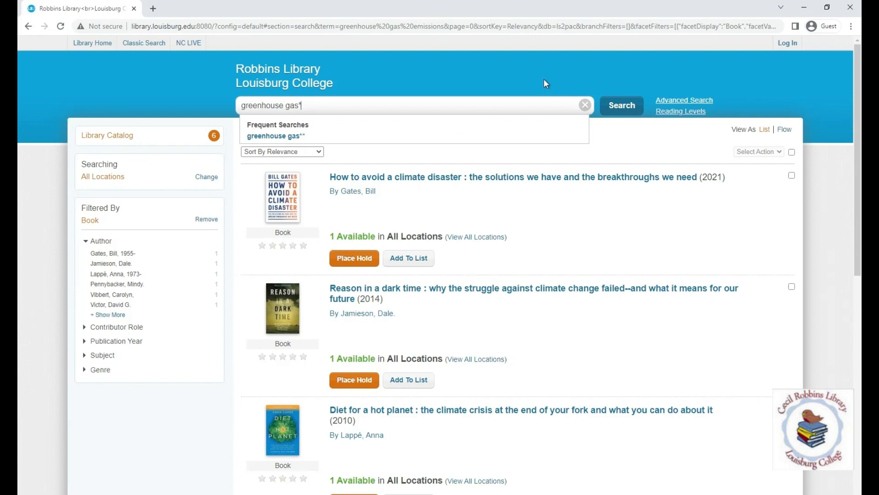
{"action": "left_click", "coordinate": [626, 107]}
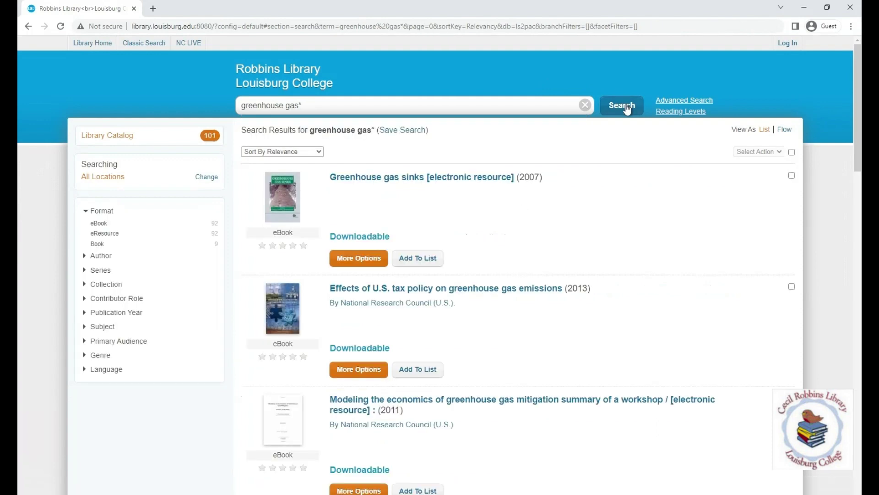
{"action": "left_click", "coordinate": [97, 245]}
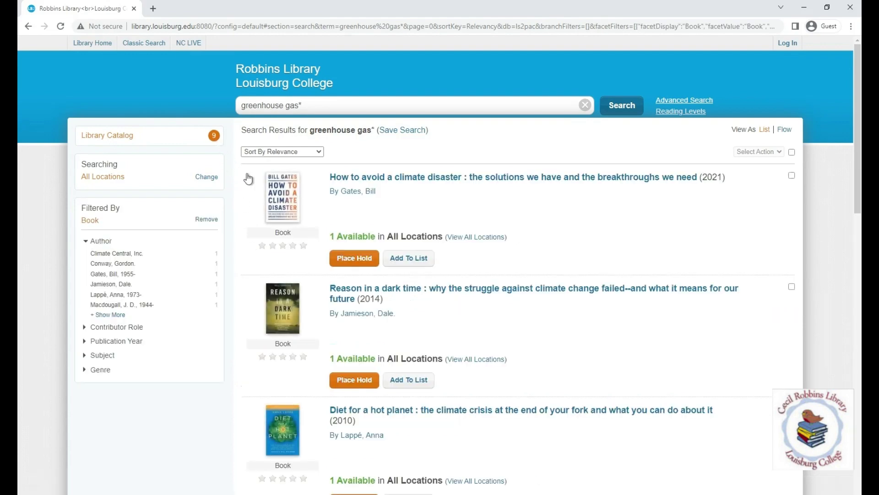
{"action": "scroll", "coordinate": [562, 207], "scroll_direction": "down", "scroll_amount": 2}
{"action": "scroll", "coordinate": [562, 207], "scroll_direction": "down", "scroll_amount": 6}
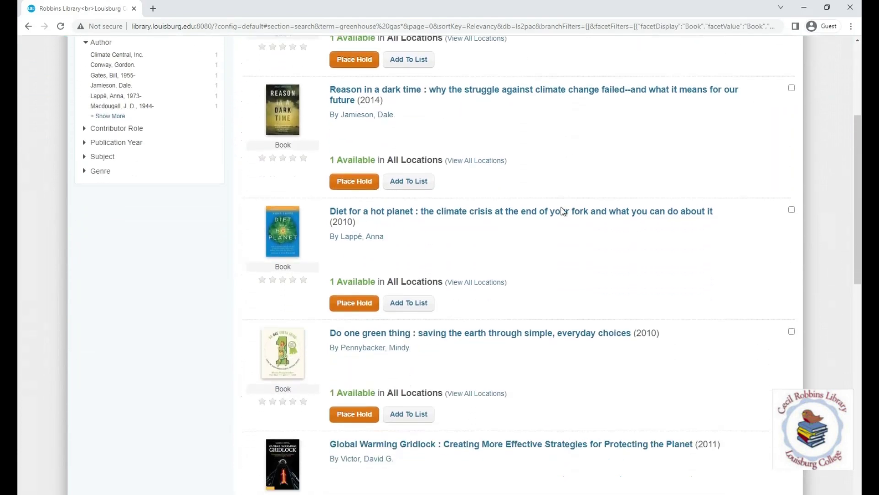
{"action": "scroll", "coordinate": [561, 207], "scroll_direction": "up", "scroll_amount": 2}
{"action": "scroll", "coordinate": [562, 211], "scroll_direction": "up", "scroll_amount": 5}
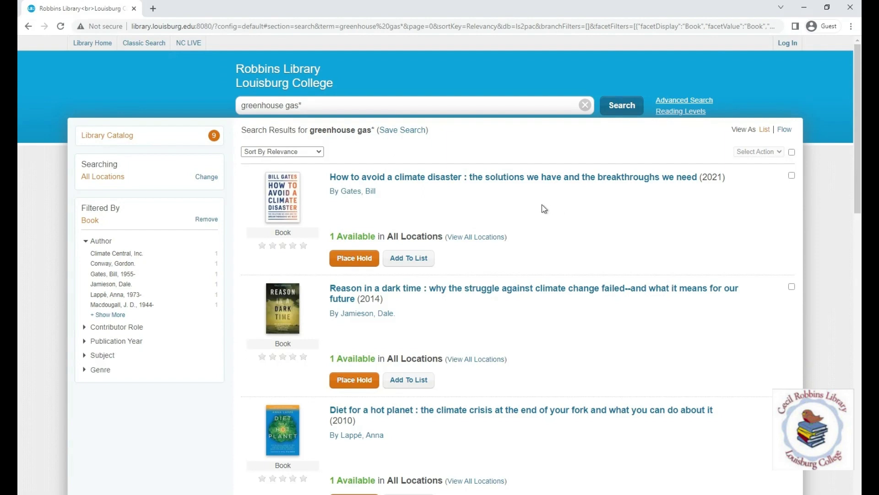
Step: Open the 'How to avoid a climate disaster' title in the first result
{"action": "left_click", "coordinate": [518, 182]}
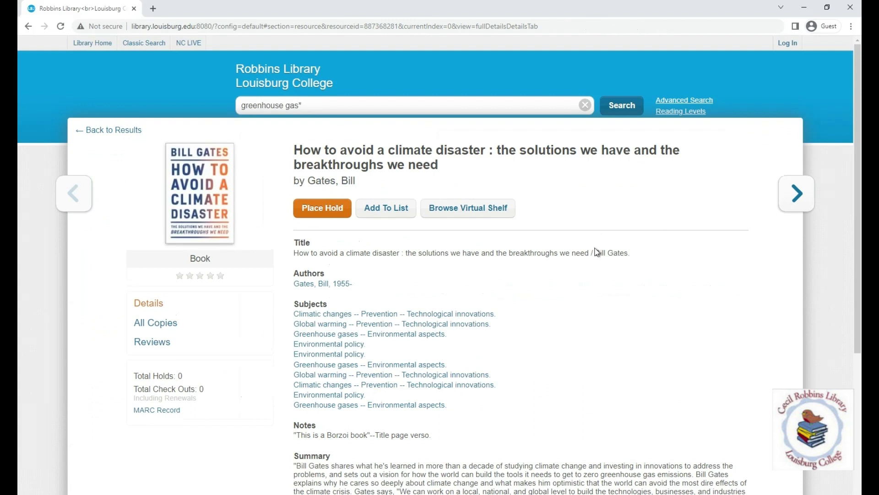
Step: Browse the Bill Gates book's Virtual Shelf and page forward to neighbours like Overheated and Global Weirdness
{"action": "left_click", "coordinate": [465, 217]}
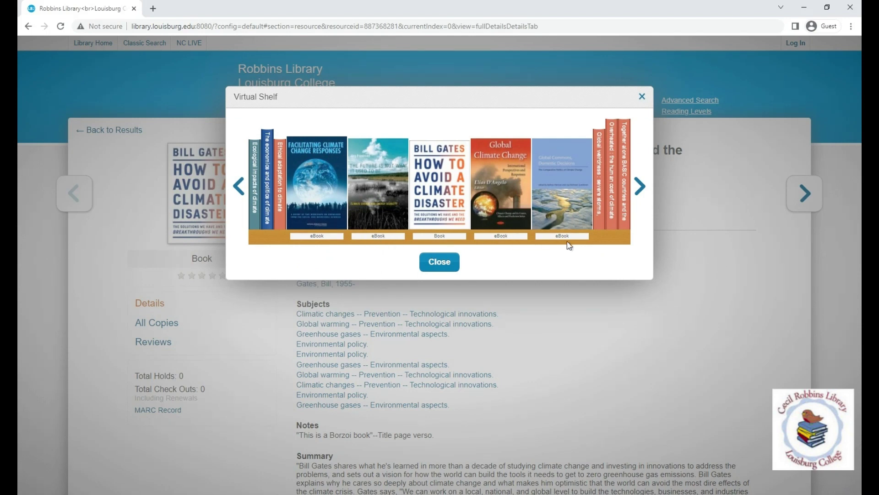
{"action": "left_click", "coordinate": [637, 192]}
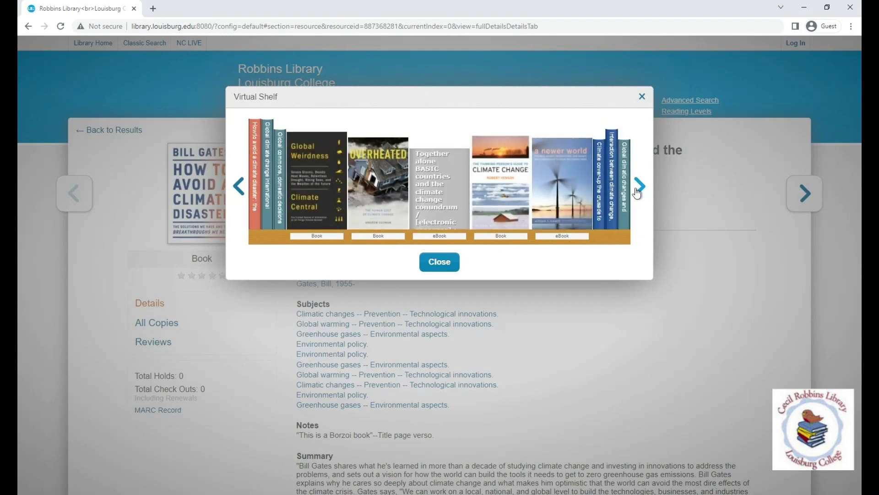